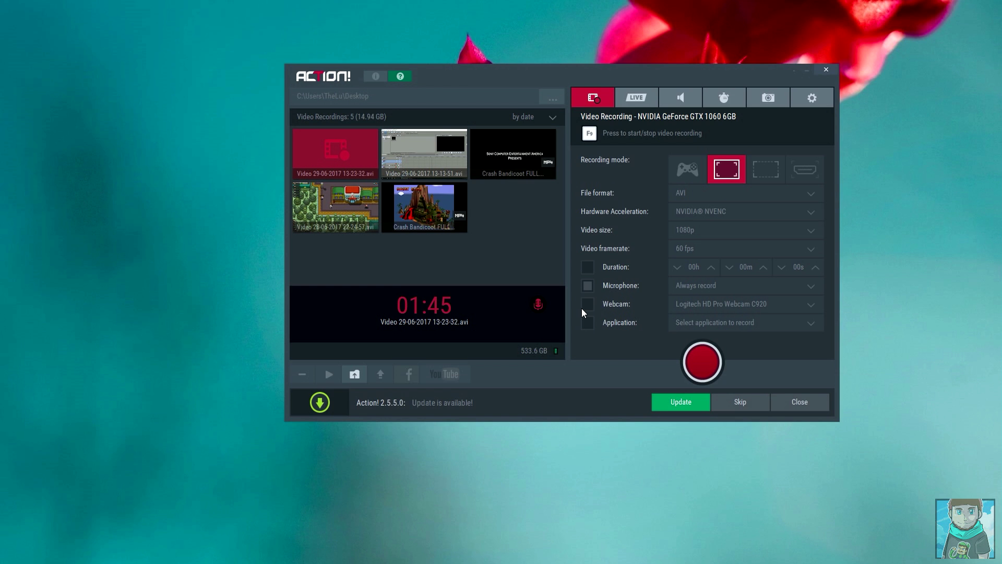
Look over the webcam settings and return to the video recording options.
left_click(812, 100)
left_click(665, 138)
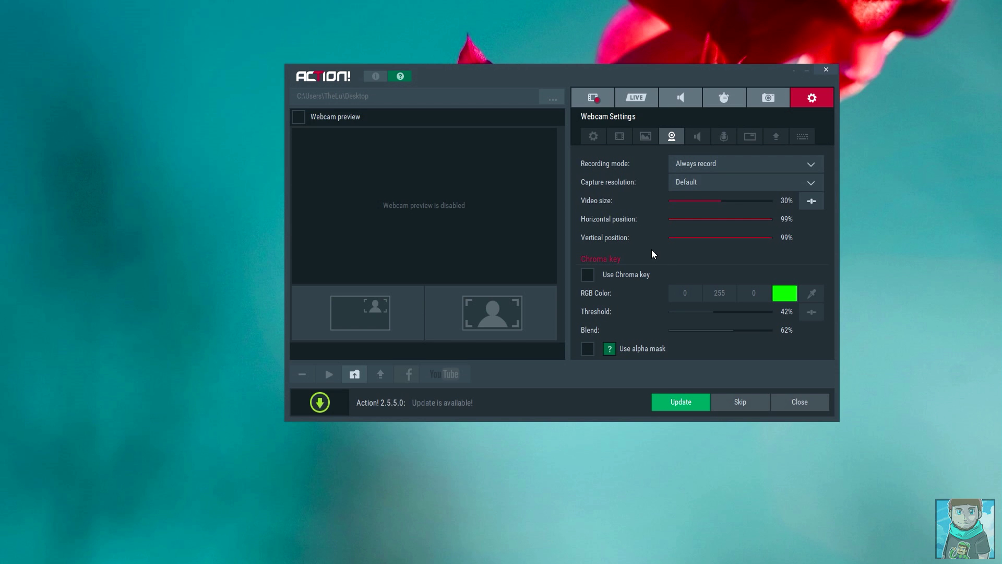
left_click(585, 98)
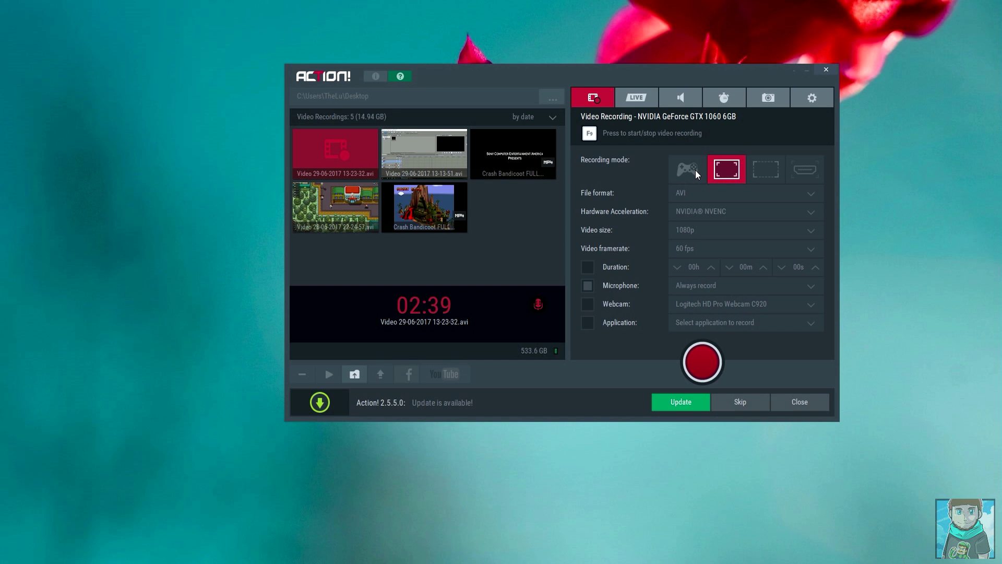
Examine the live streaming, audio recording, benchmarking and screenshot capture options, comparing them with the video recording options.
left_click(636, 97)
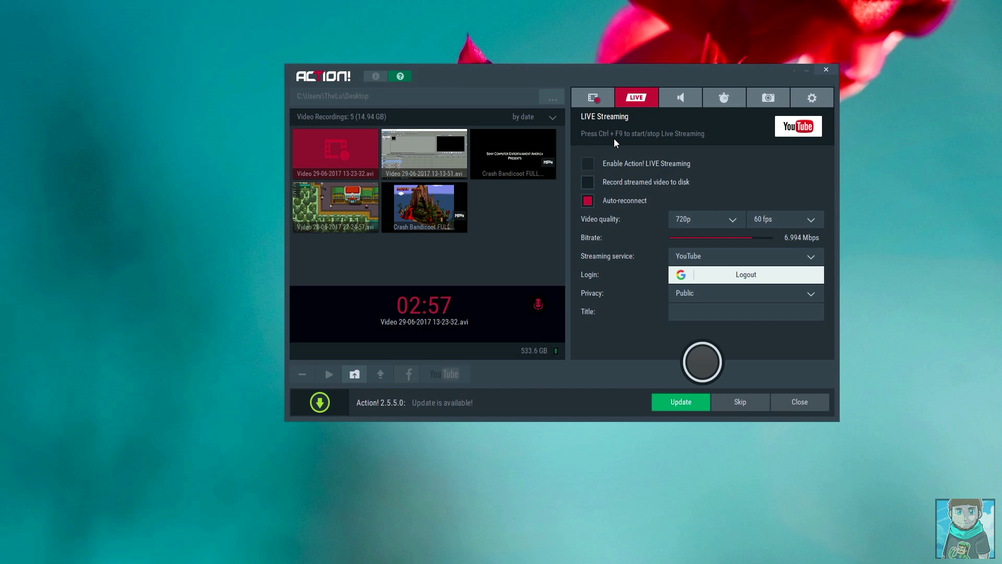
left_click(593, 99)
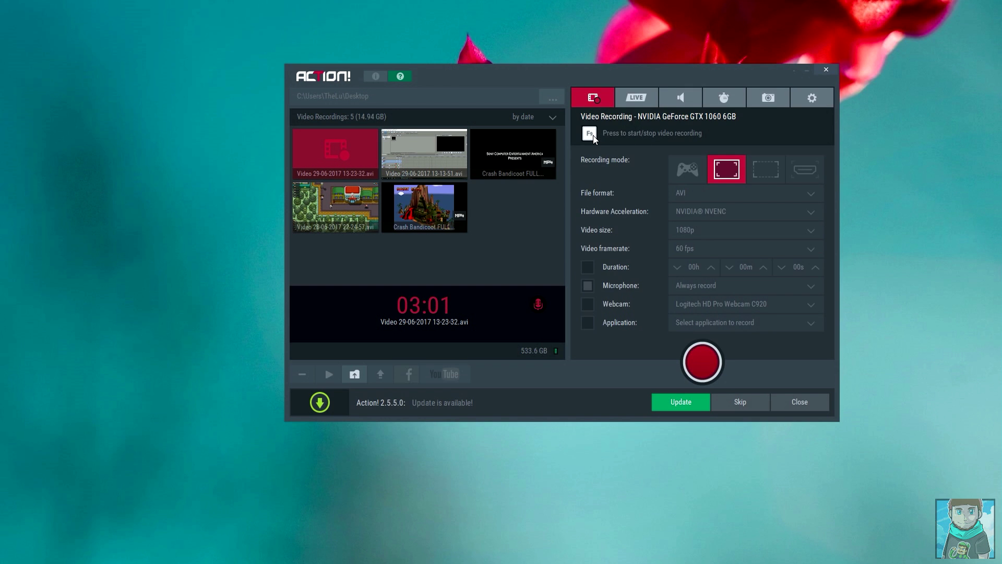
left_click(632, 99)
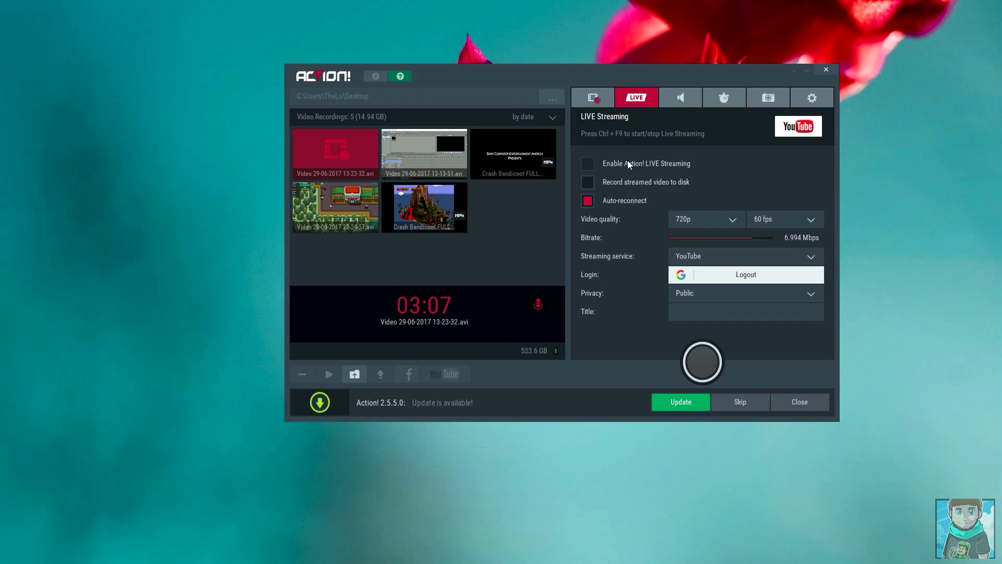
left_click(687, 97)
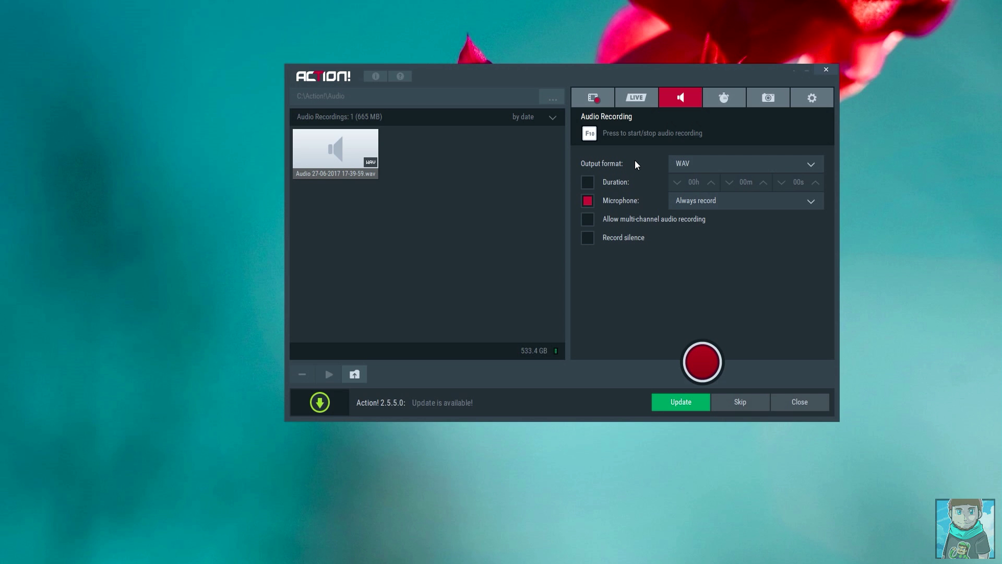
left_click(592, 98)
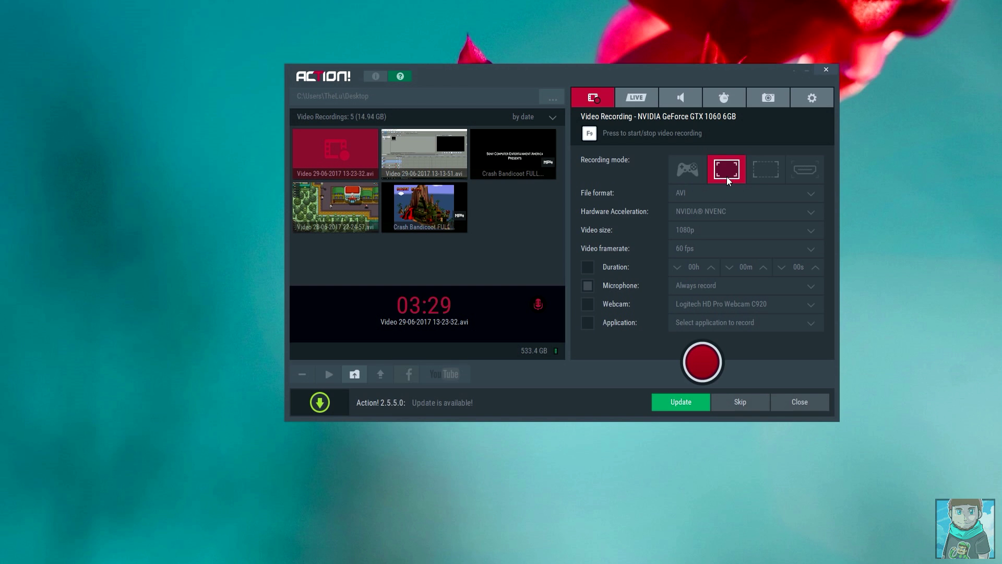
left_click(683, 98)
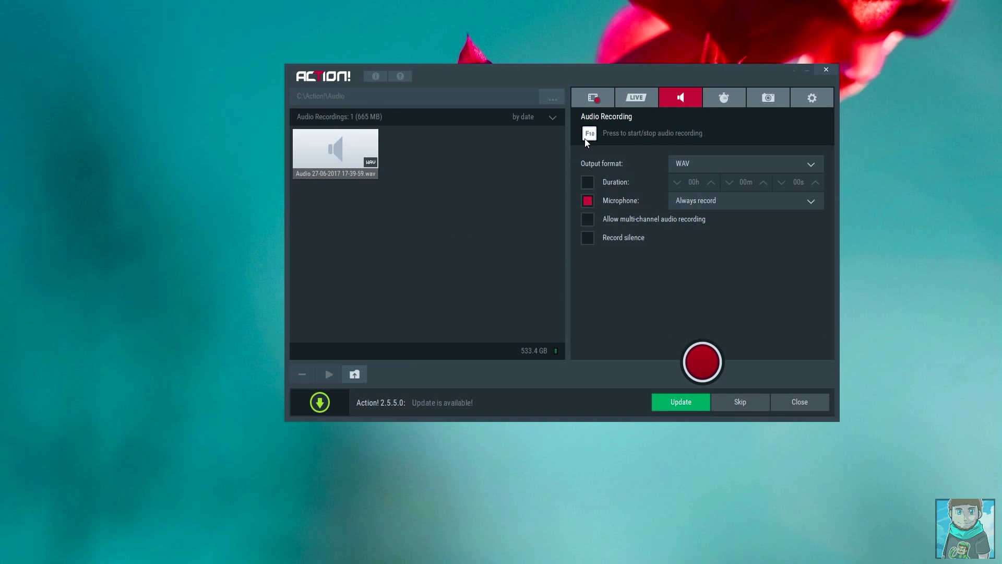
left_click(736, 100)
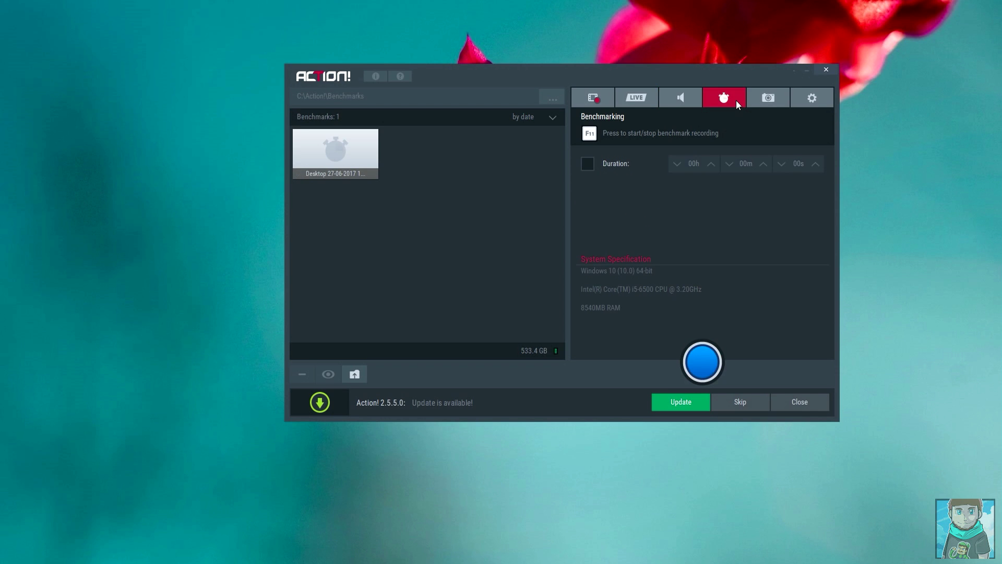
left_click(773, 97)
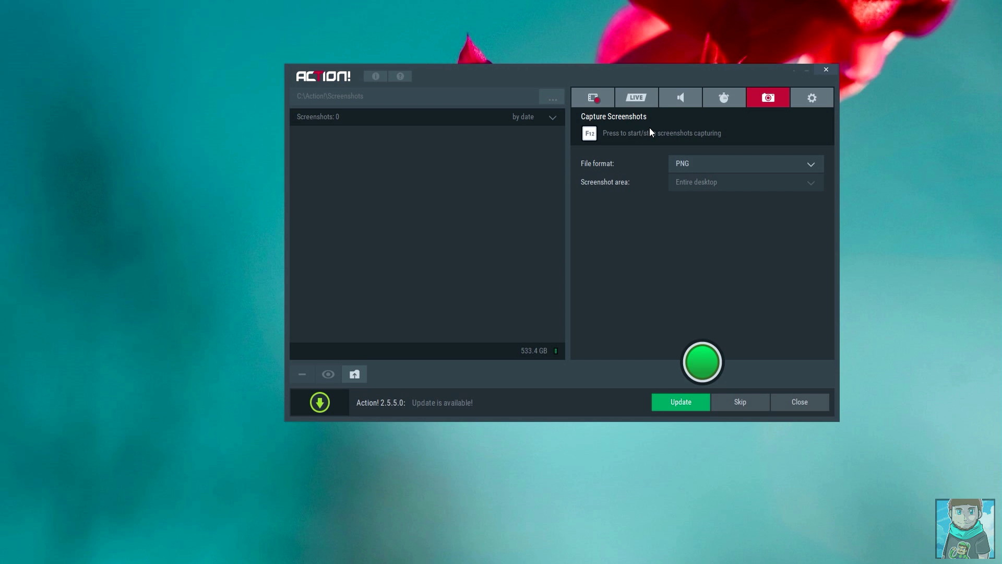
Show the general settings and dismiss the Action! 2.5.5.0 update notice.
left_click(792, 105)
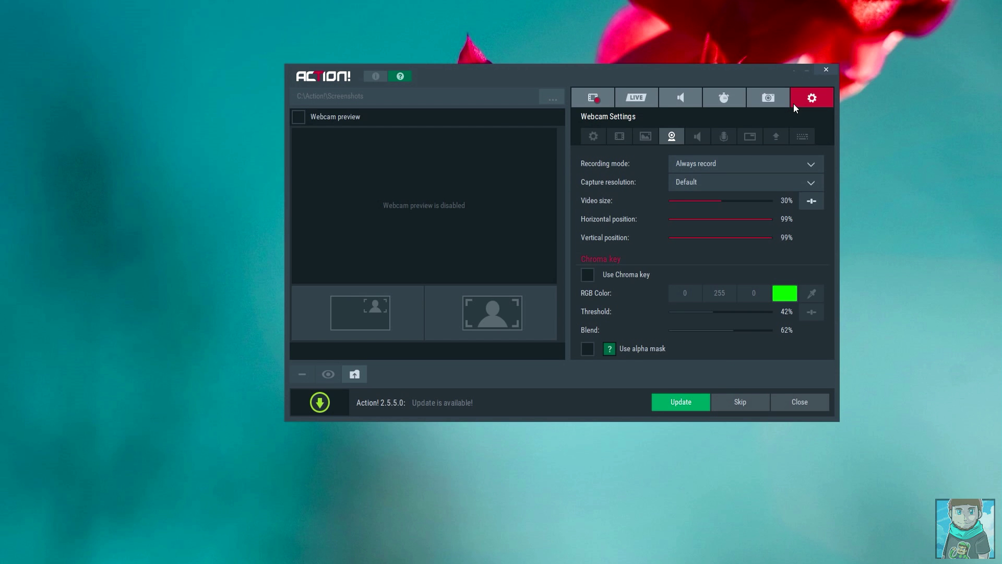
left_click(601, 131)
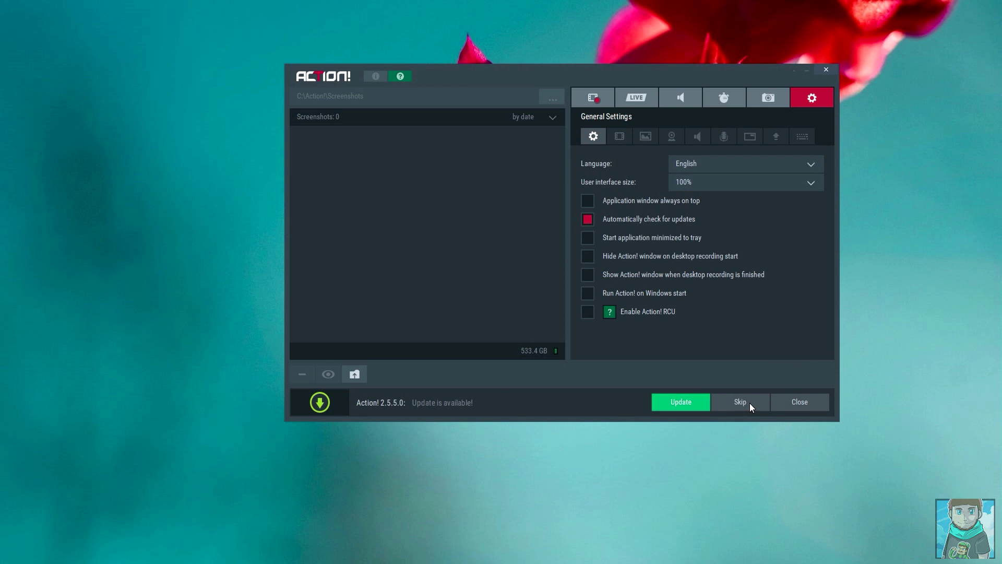
left_click(794, 403)
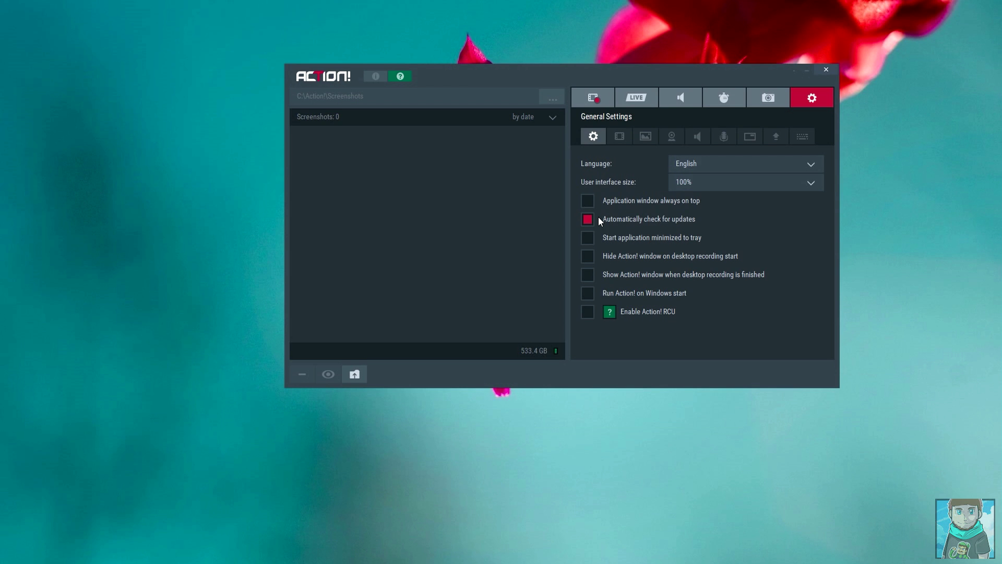
In the video recording settings, try the Ultra video quality and set it back to High.
left_click(620, 138)
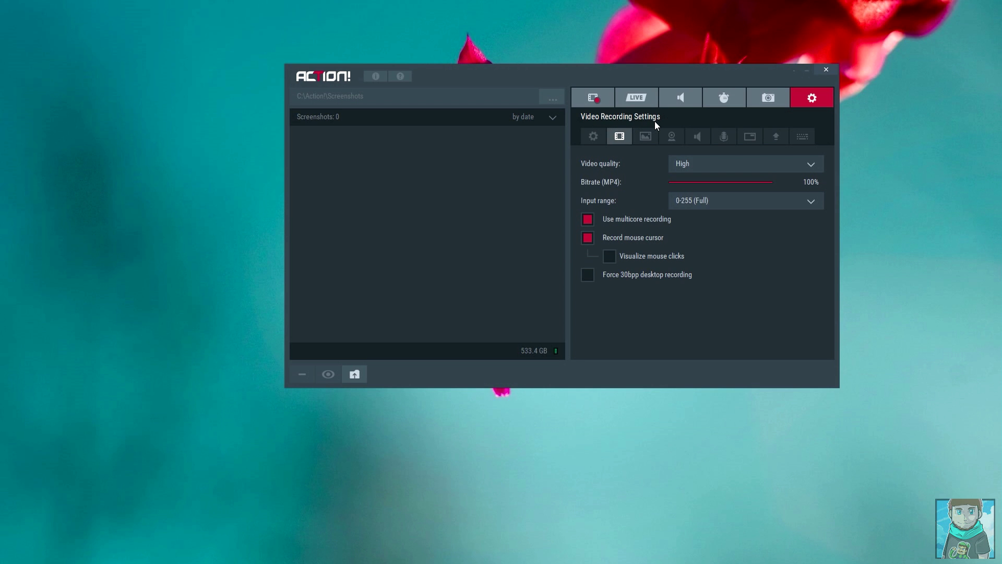
left_click(691, 165)
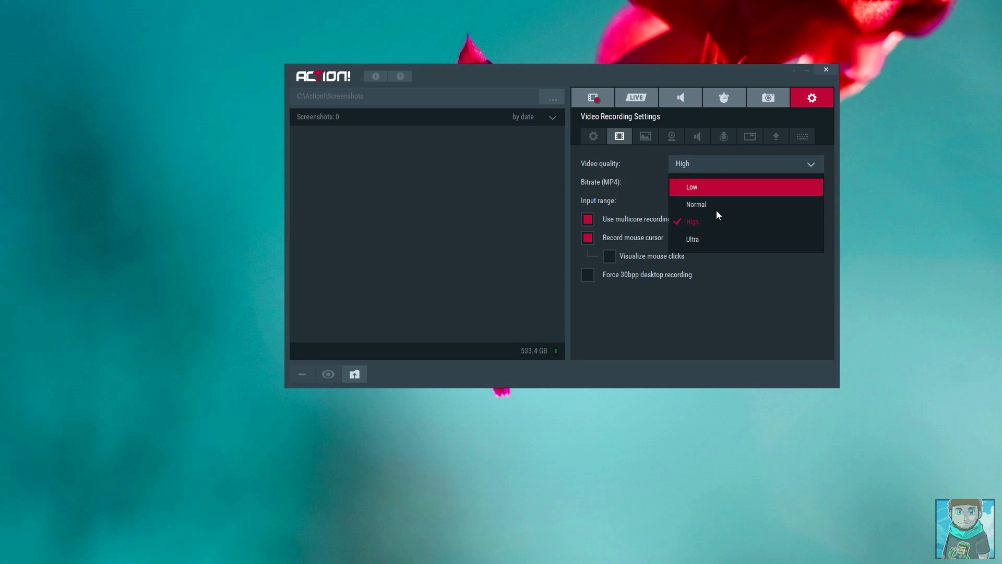
left_click(696, 223)
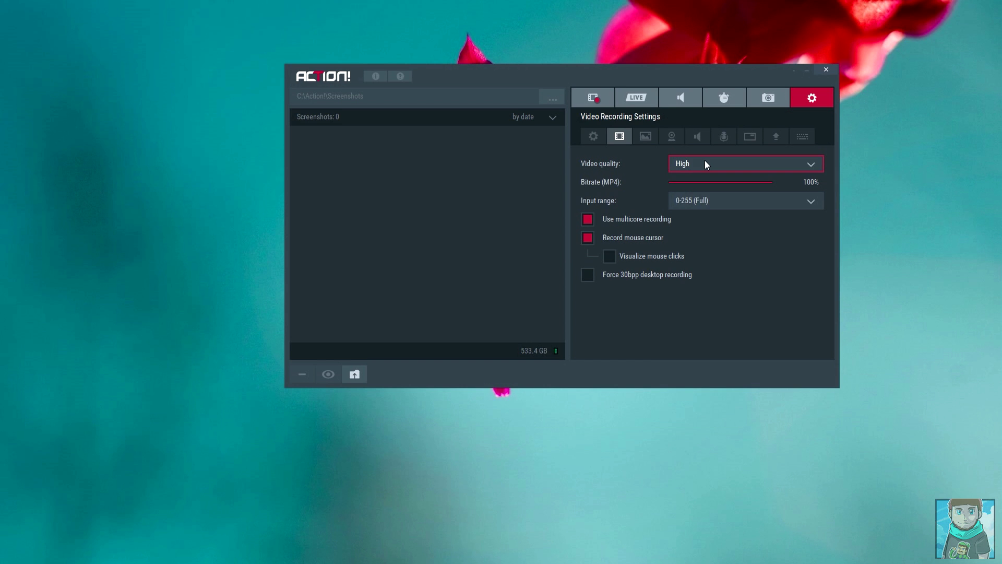
left_click(704, 164)
left_click(706, 227)
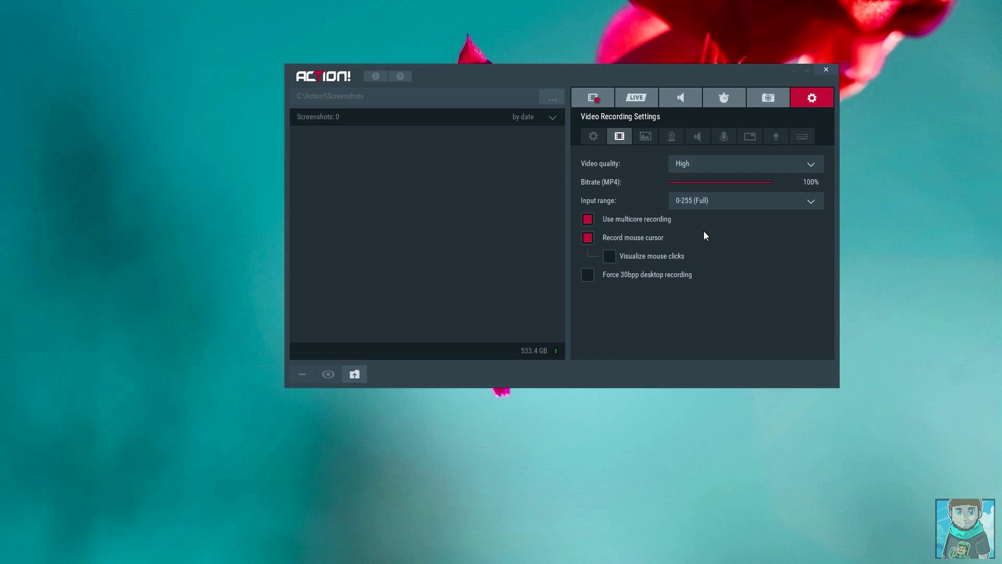
left_click(712, 167)
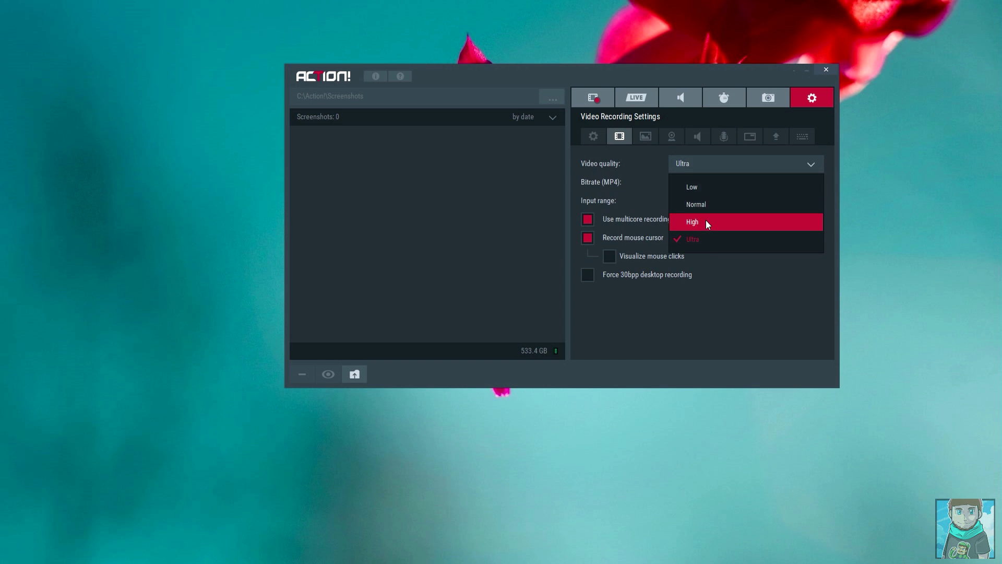
left_click(707, 223)
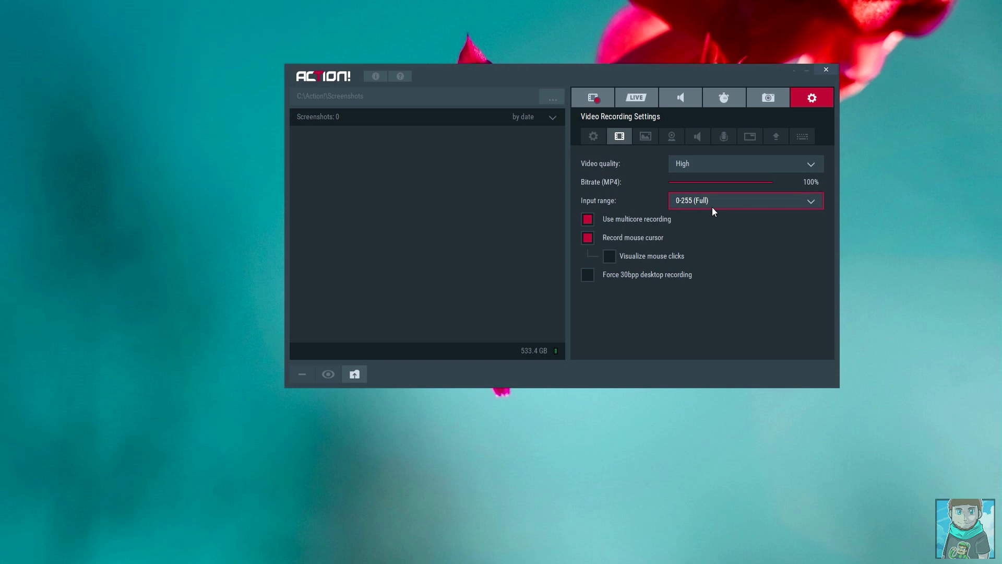
Review the available video quality levels with High kept, and look at the overlay graphics settings.
left_click(703, 164)
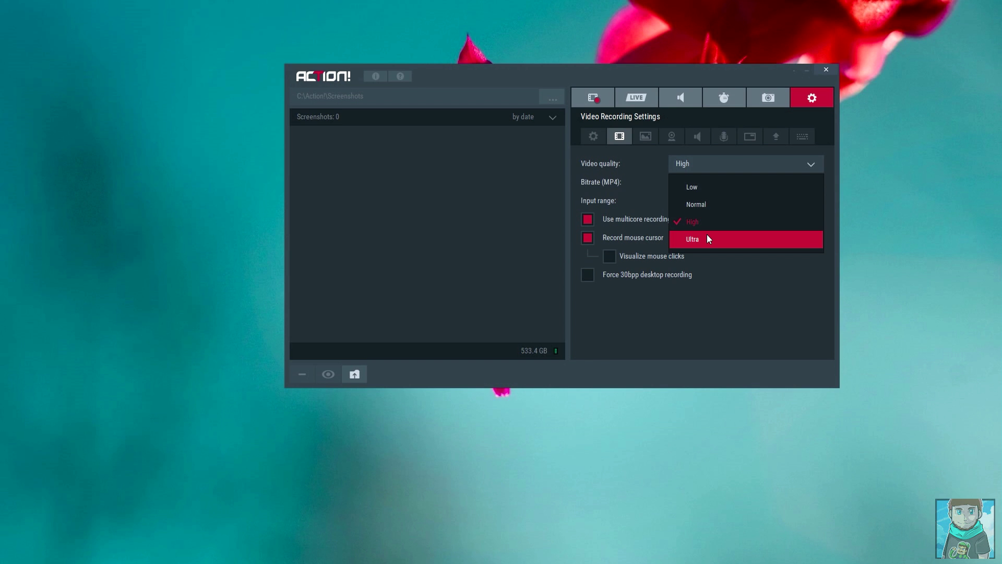
left_click(715, 222)
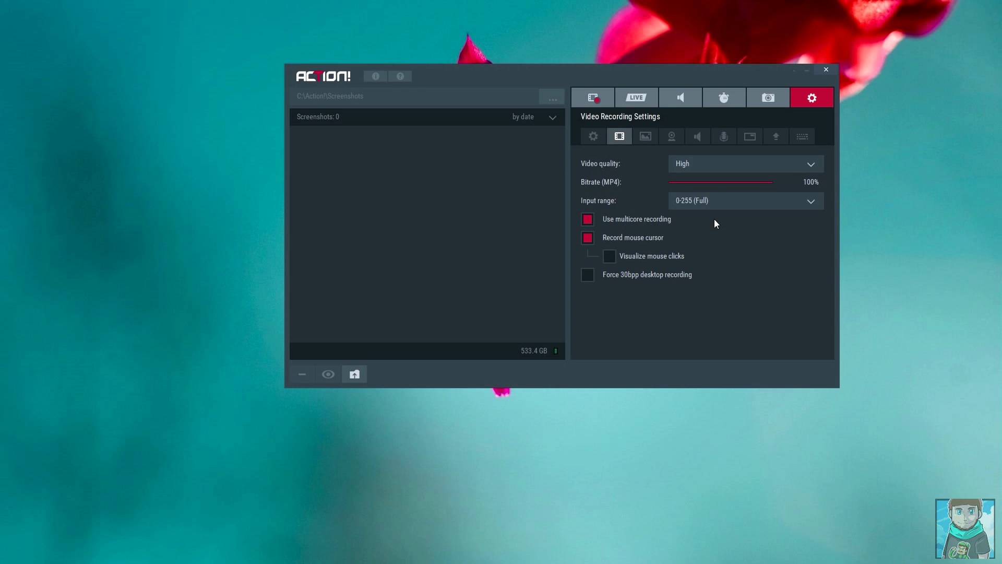
left_click(732, 168)
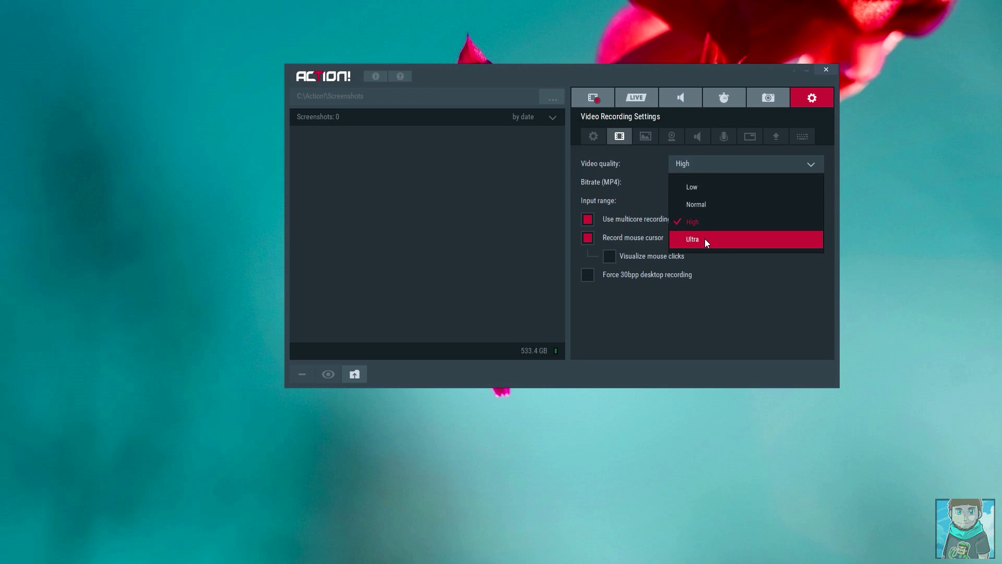
left_click(689, 292)
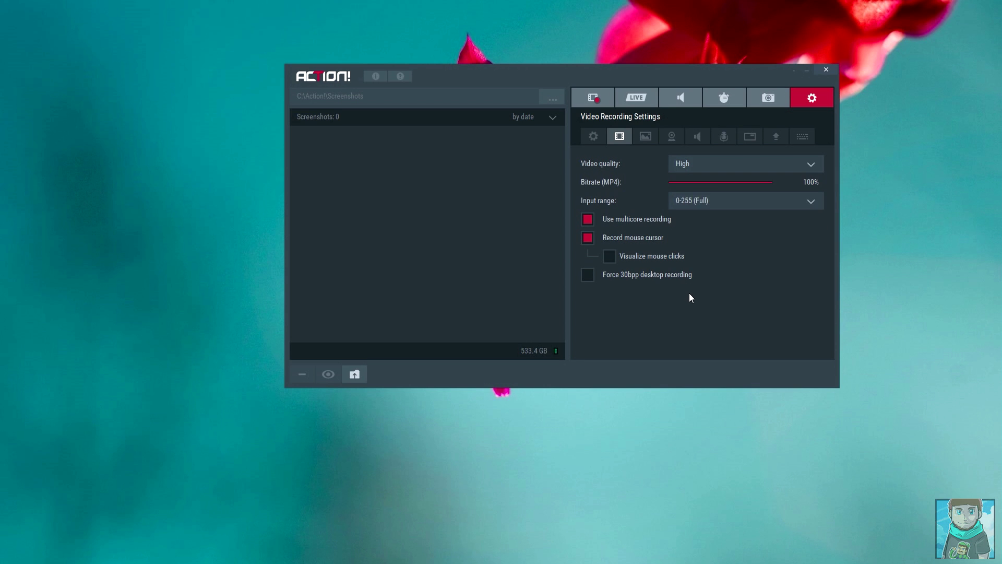
left_click(706, 161)
left_click(718, 313)
left_click(646, 136)
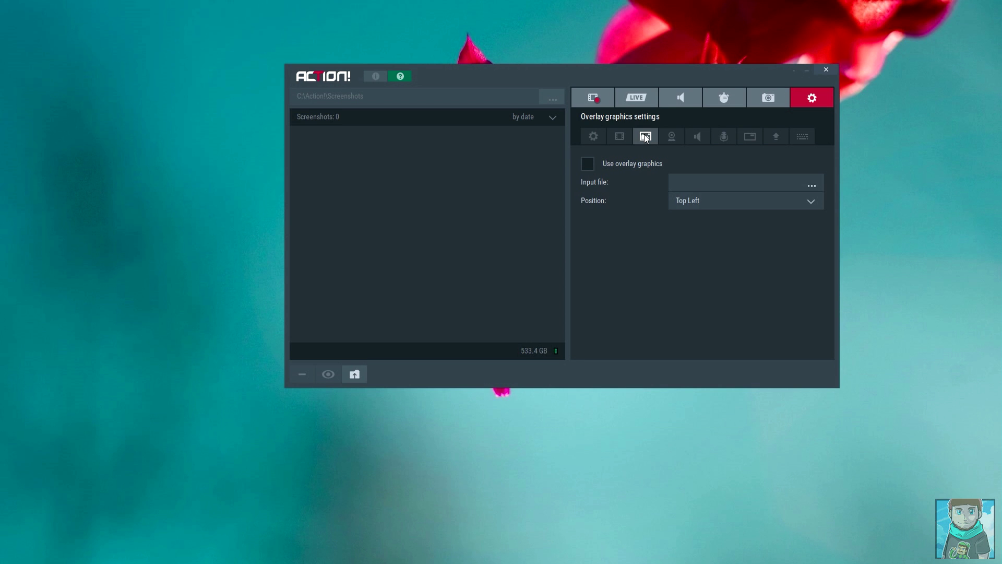
Enable the webcam preview and set the corner webcam overlay to 29% video size with horizontal and vertical positions at 100%.
left_click(672, 136)
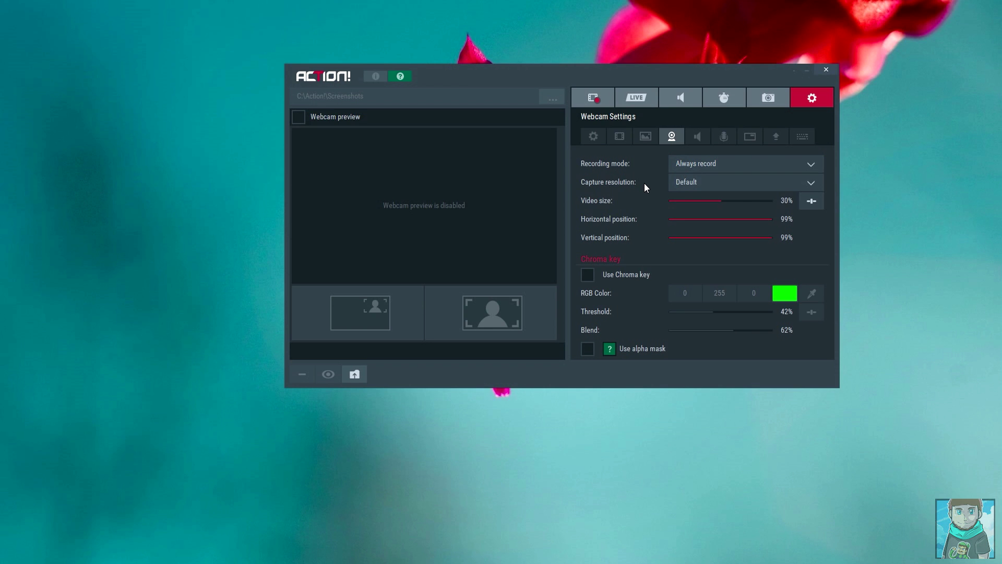
left_click(299, 117)
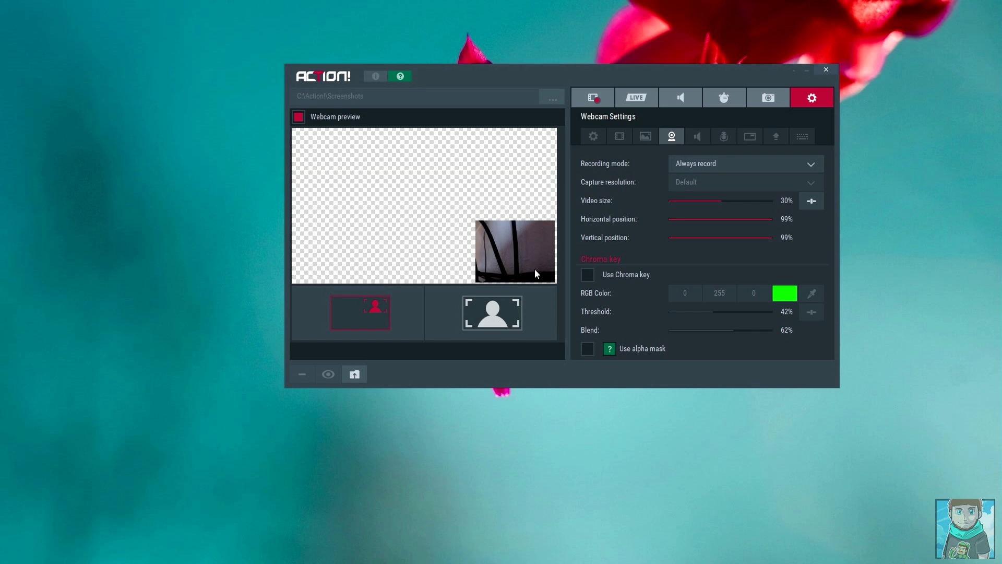
left_click(510, 315)
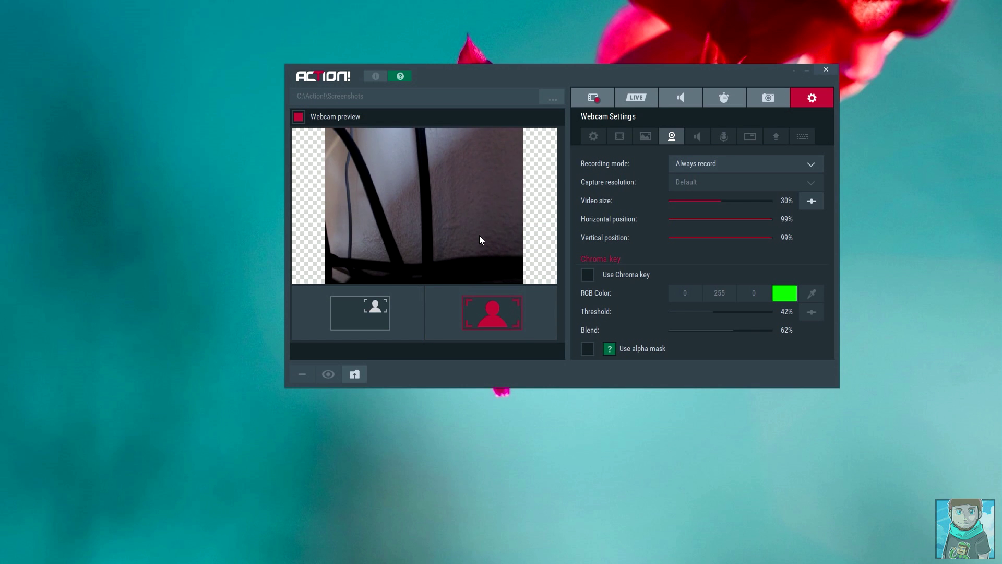
left_click(389, 311)
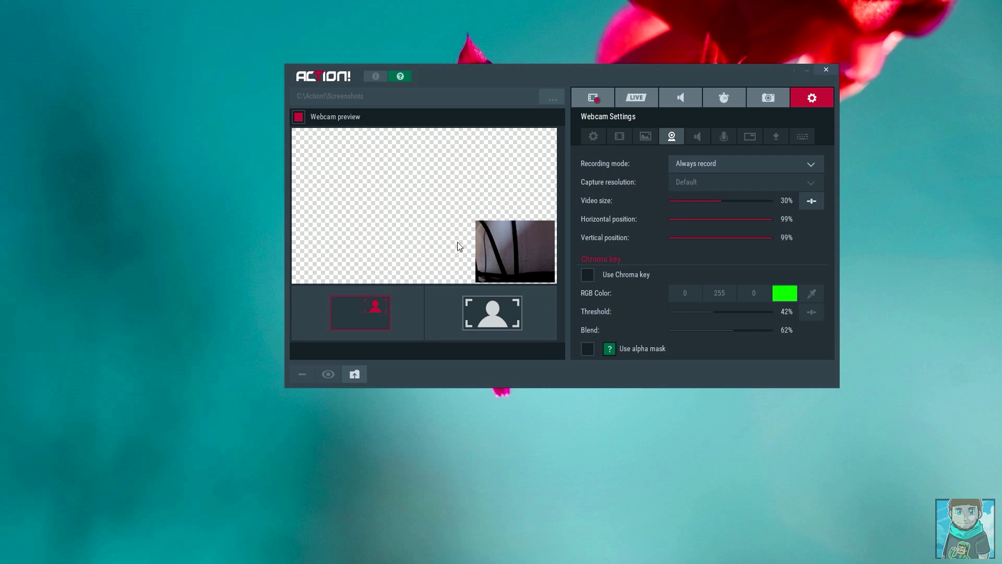
left_click_drag(718, 205, 774, 241)
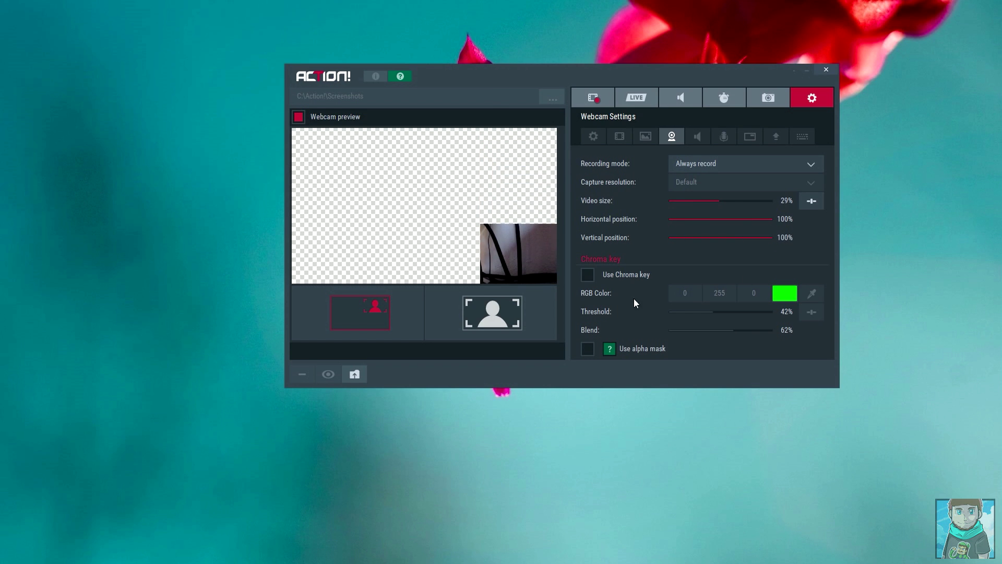
Try the webcam chroma key with its colour picker, and turn the chroma key off again.
left_click(589, 275)
left_click(815, 293)
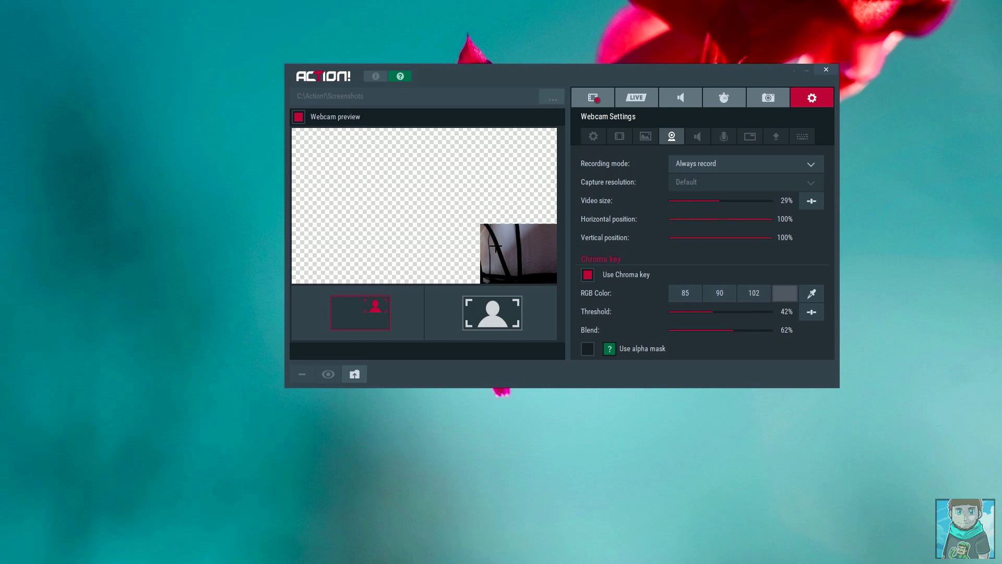
key("Escape")
left_click(587, 274)
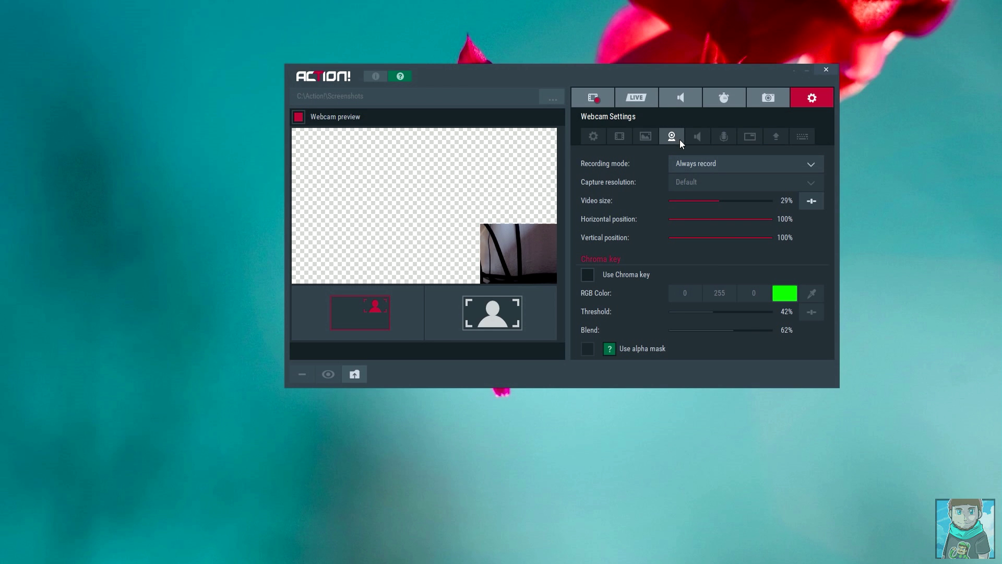
Check the webcam option among the video recording options and bring up the audio settings.
left_click(593, 98)
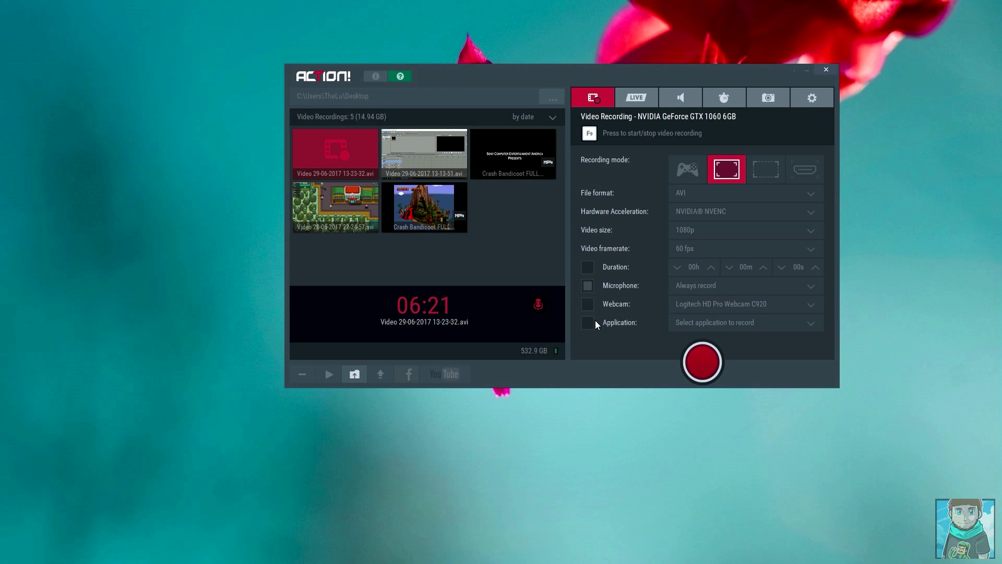
left_click(812, 97)
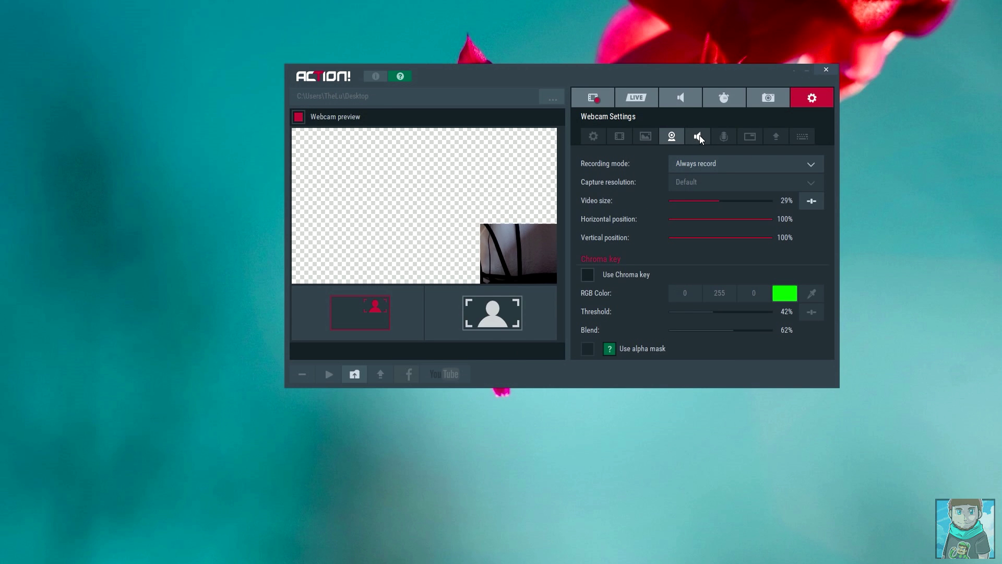
left_click(699, 136)
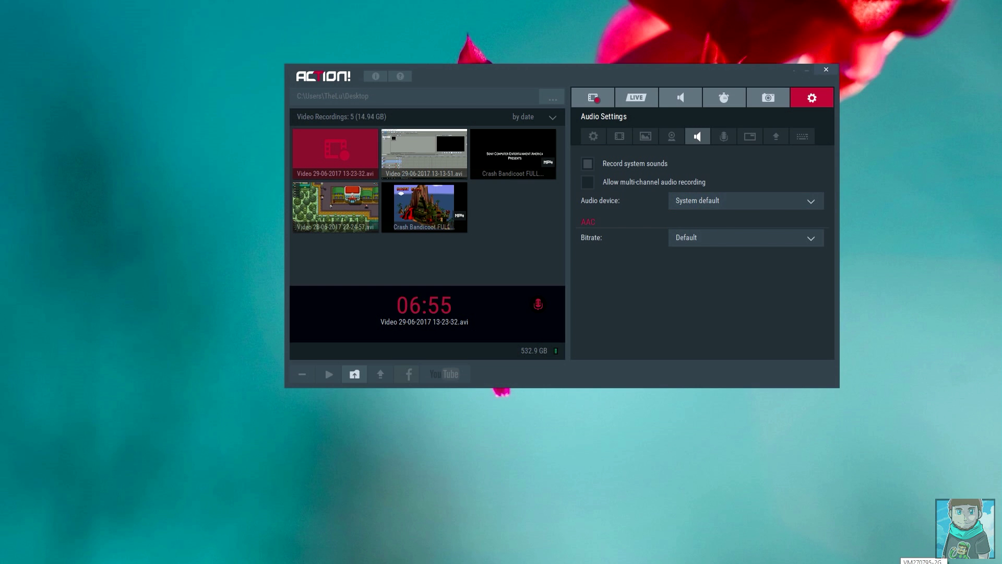
Check the default Yeti Stereo Microphone in the Windows recording devices, and review the audio device choices with System default kept.
right_click(926, 562)
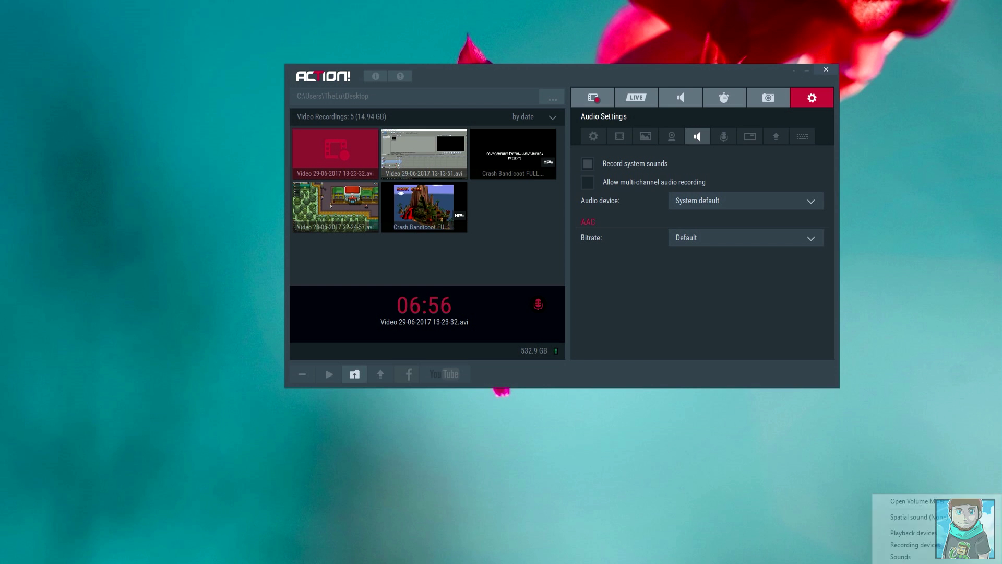
left_click(923, 544)
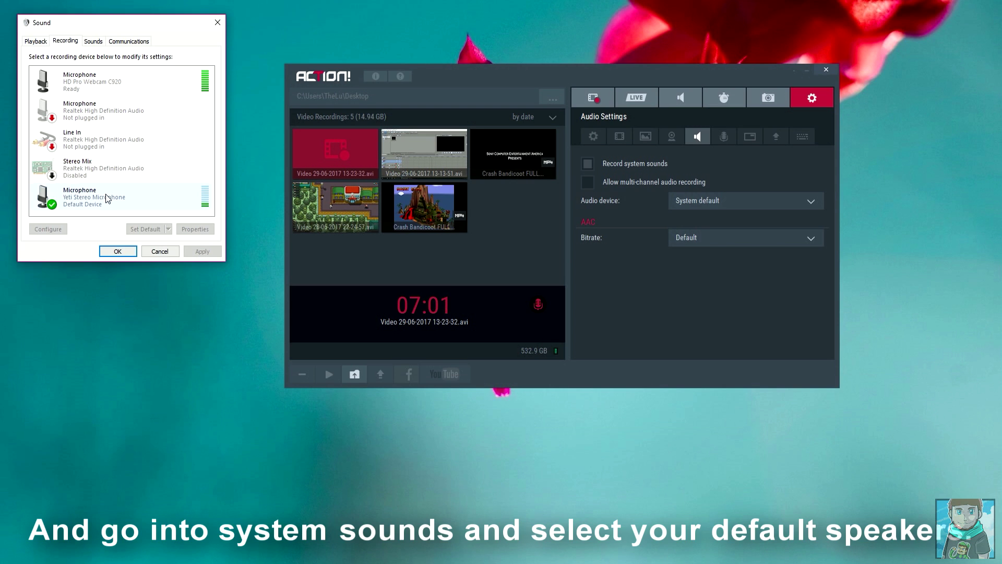
left_click(122, 197)
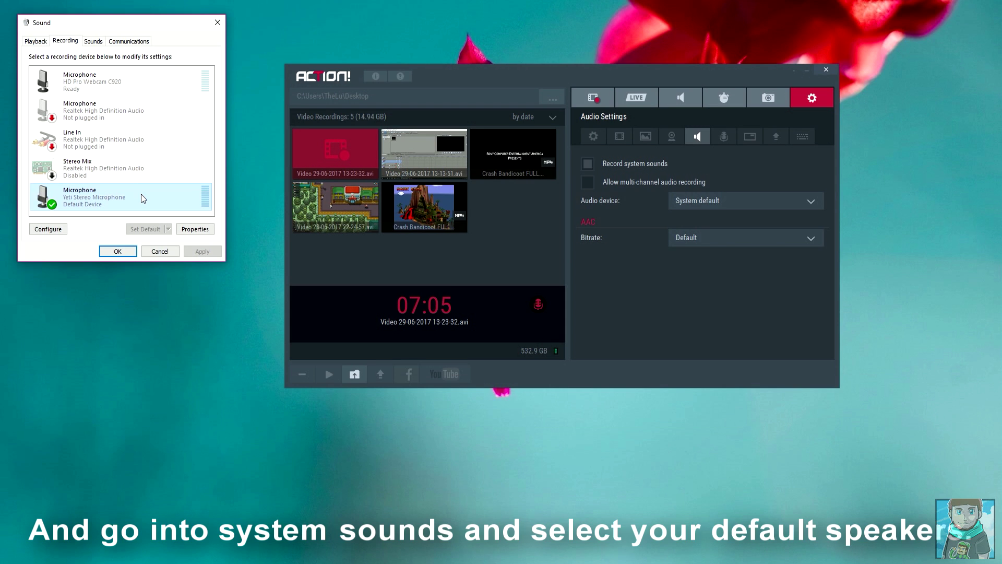
left_click(131, 250)
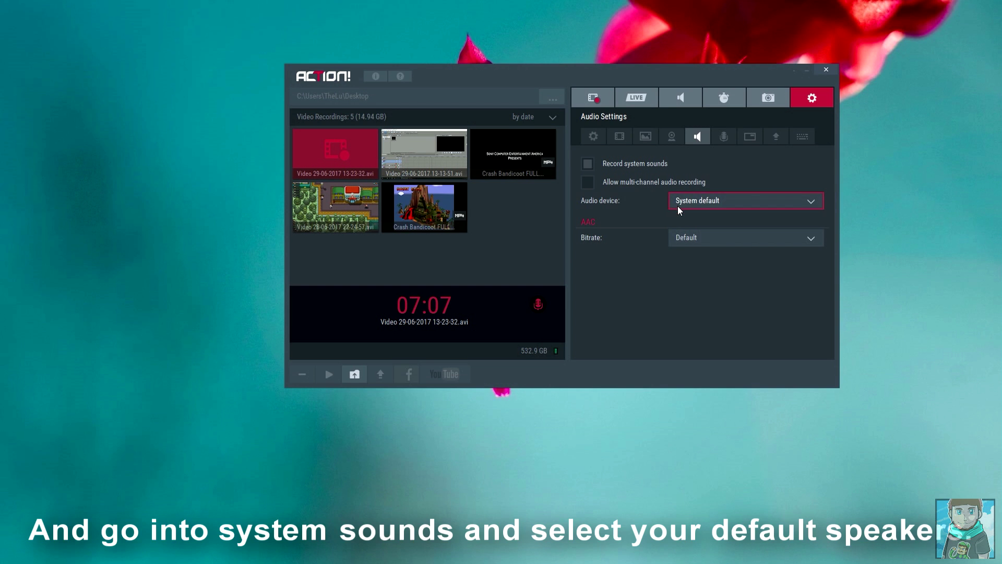
left_click(697, 202)
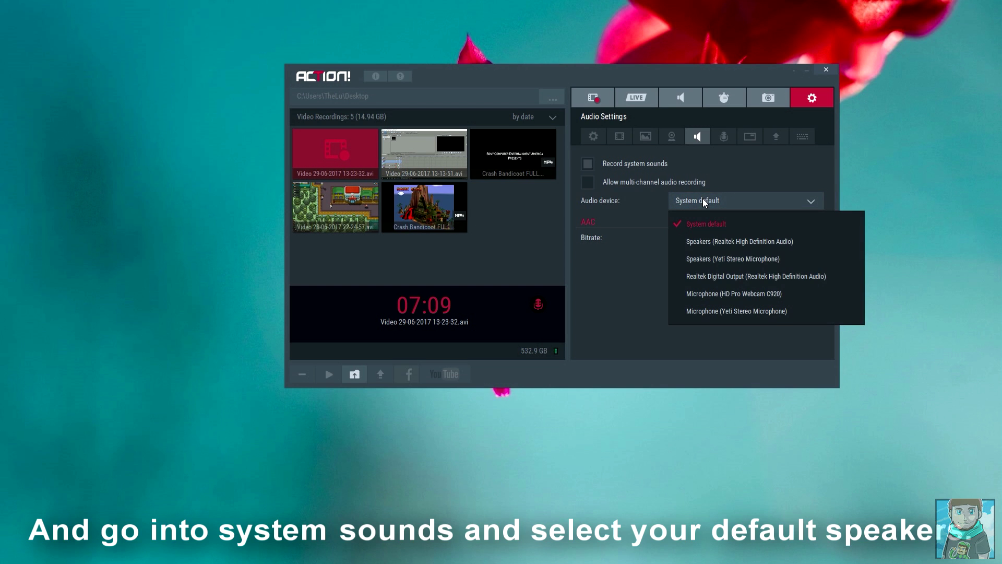
left_click(702, 198)
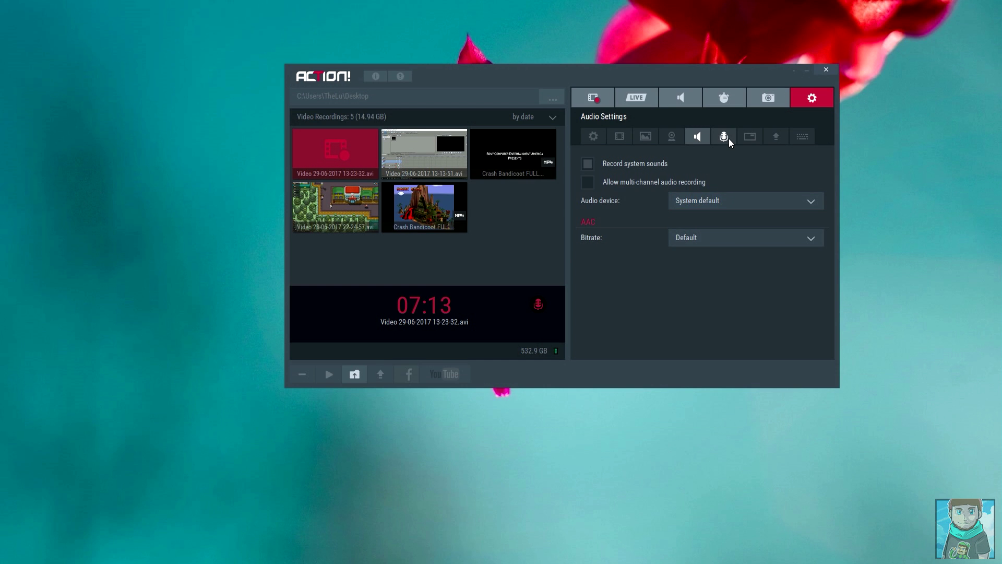
Examine the microphone settings, including its audio device, volume, separate audio track option and audio balance.
left_click(712, 236)
left_click(712, 236)
left_click(712, 237)
left_click(713, 238)
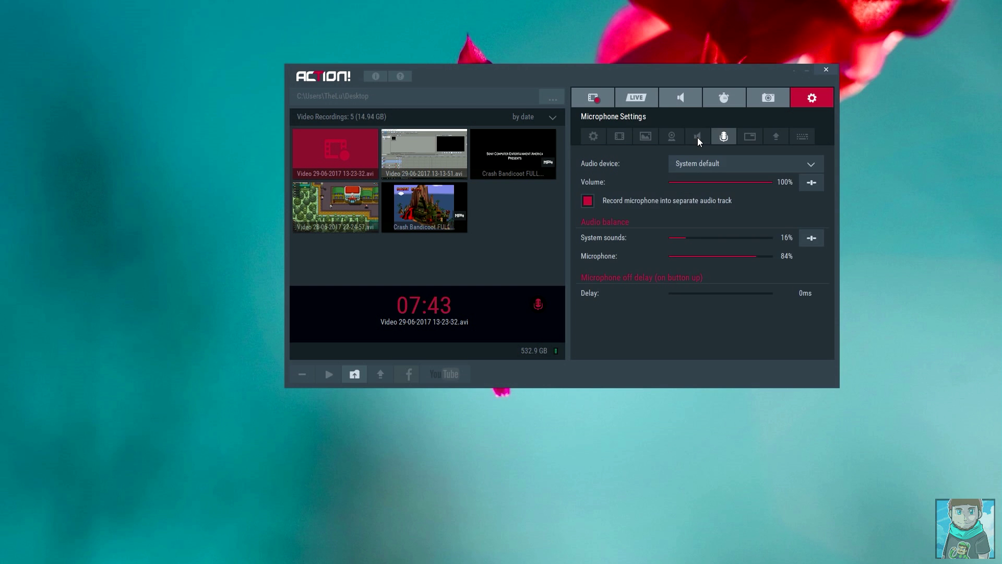
left_click(697, 137)
left_click(723, 136)
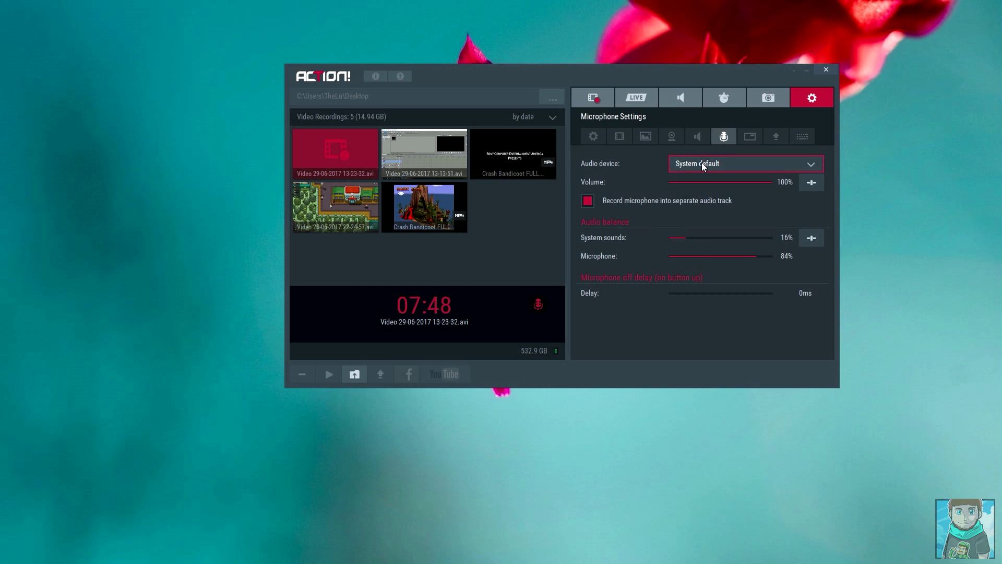
Check the default recording and playback devices in the Windows Sound dialog, and close the dialog.
right_click(874, 561)
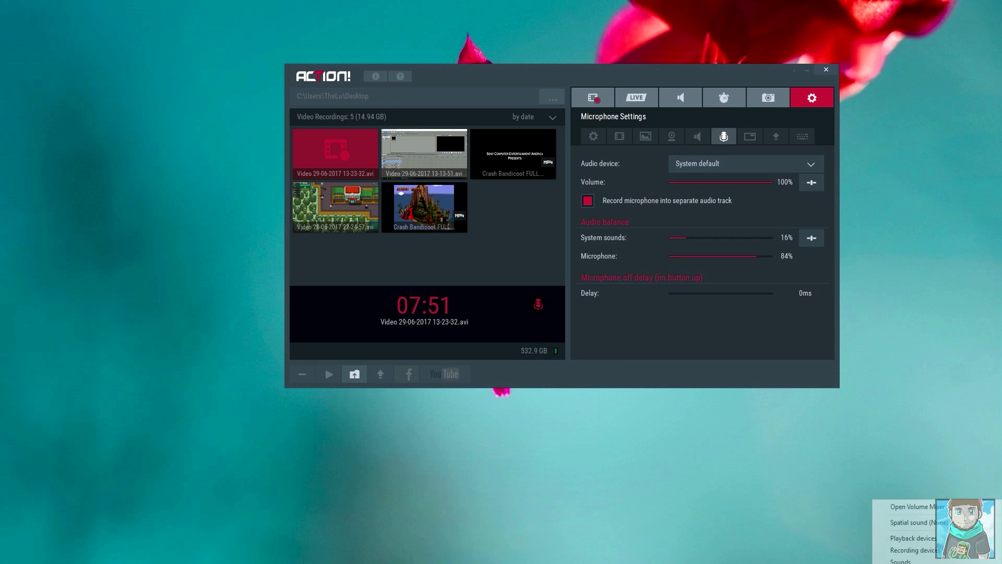
left_click(903, 548)
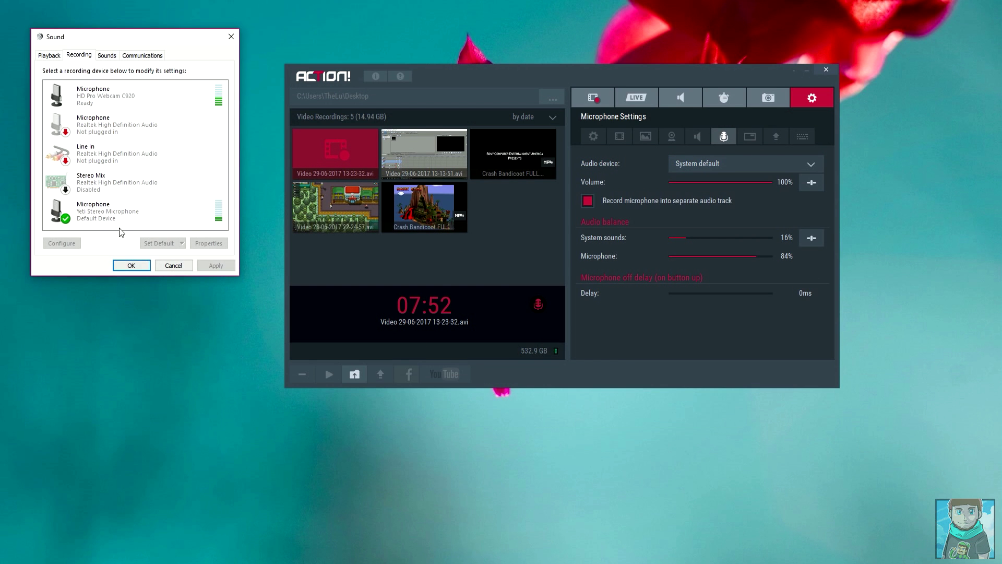
left_click(49, 55)
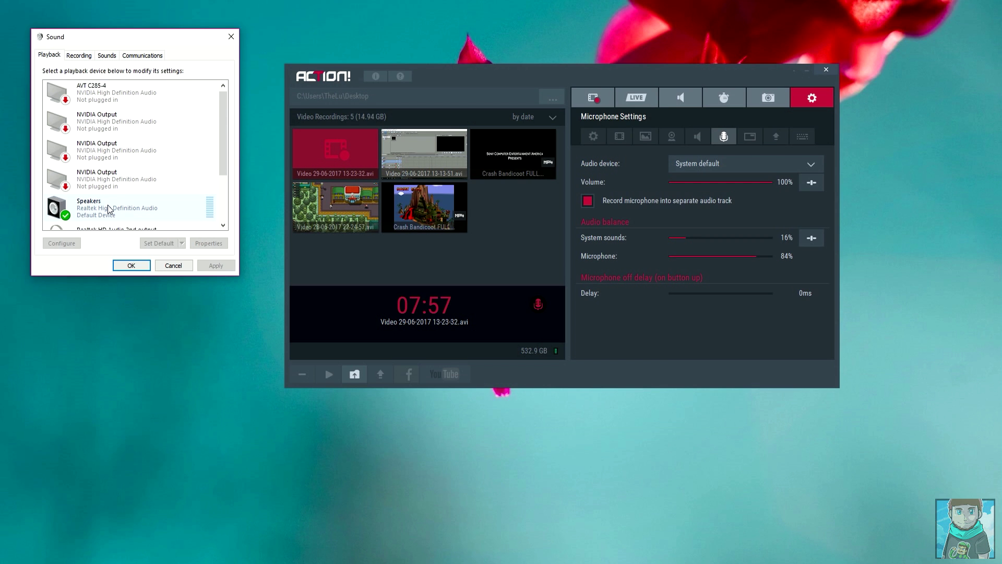
left_click(131, 265)
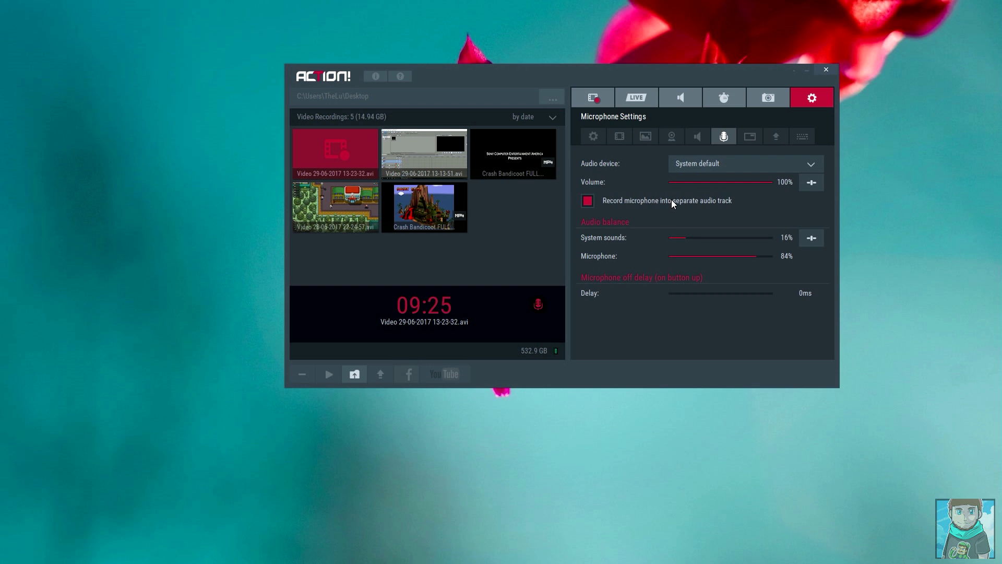
Review the HUD and export settings, with a look at the video and audio recording options in between.
left_click(749, 137)
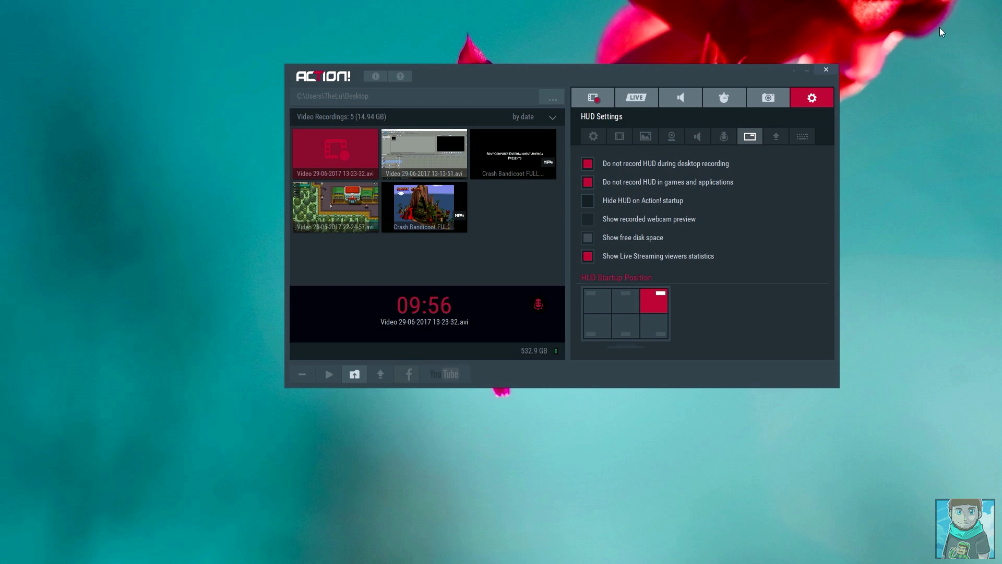
left_click(461, 170)
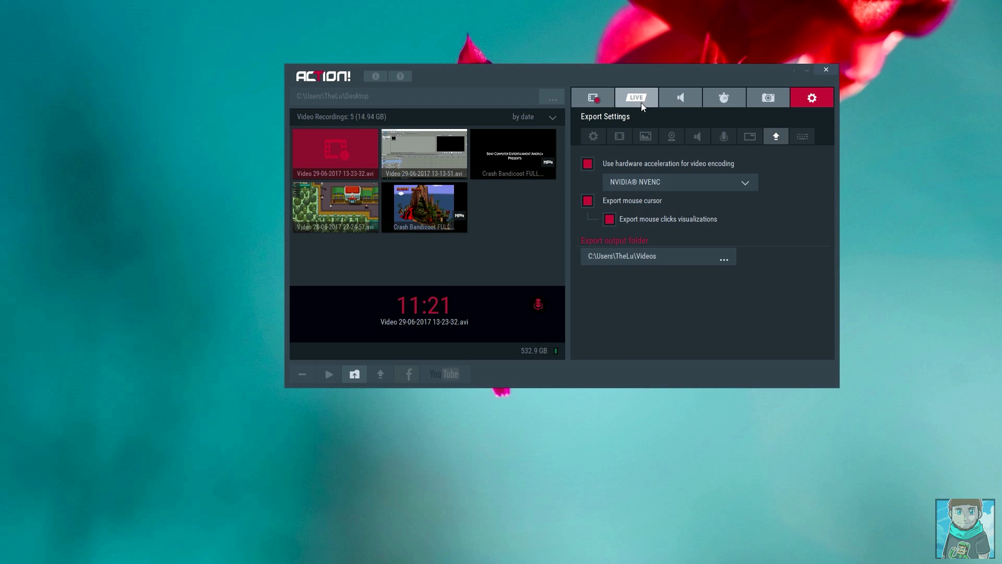
left_click(607, 96)
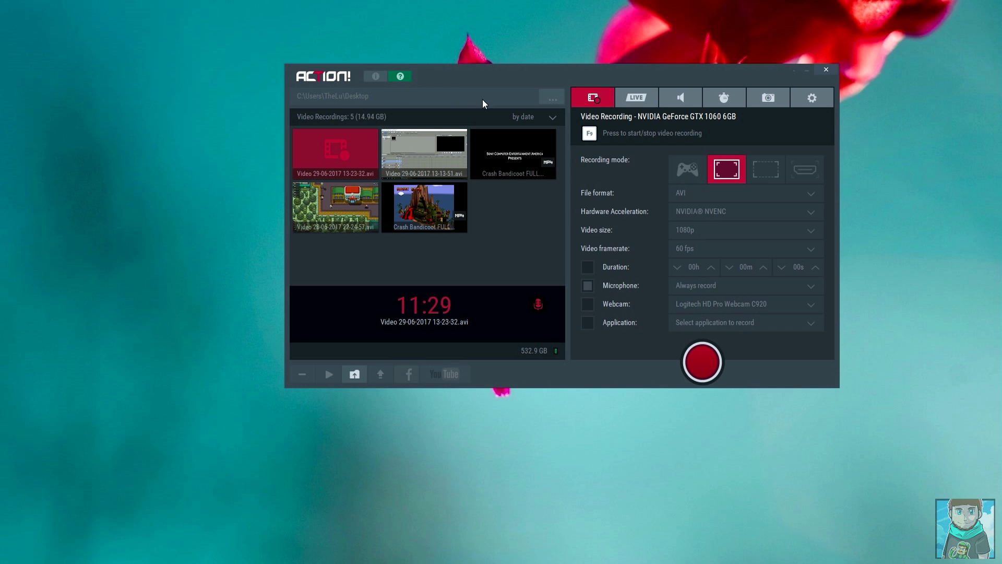
left_click(666, 94)
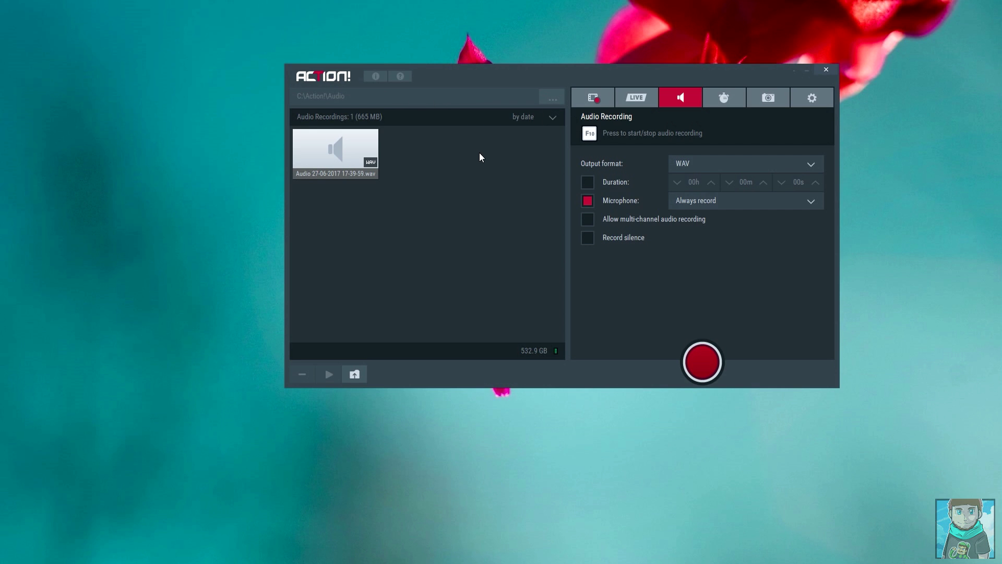
left_click(600, 102)
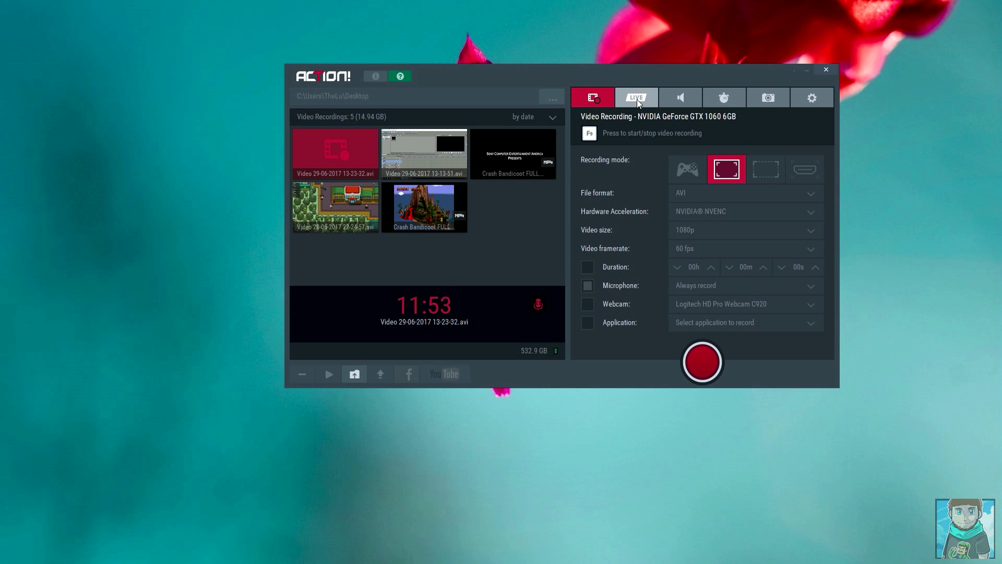
left_click(799, 100)
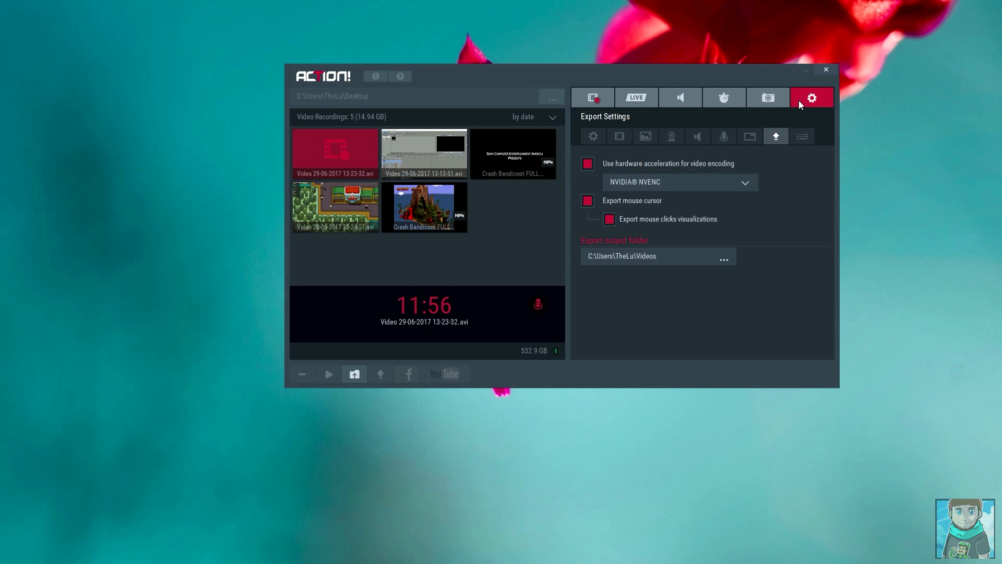
Review the hotkey settings, including the Record Video hotkey, and return to the video recording options after a look at live streaming.
left_click(802, 136)
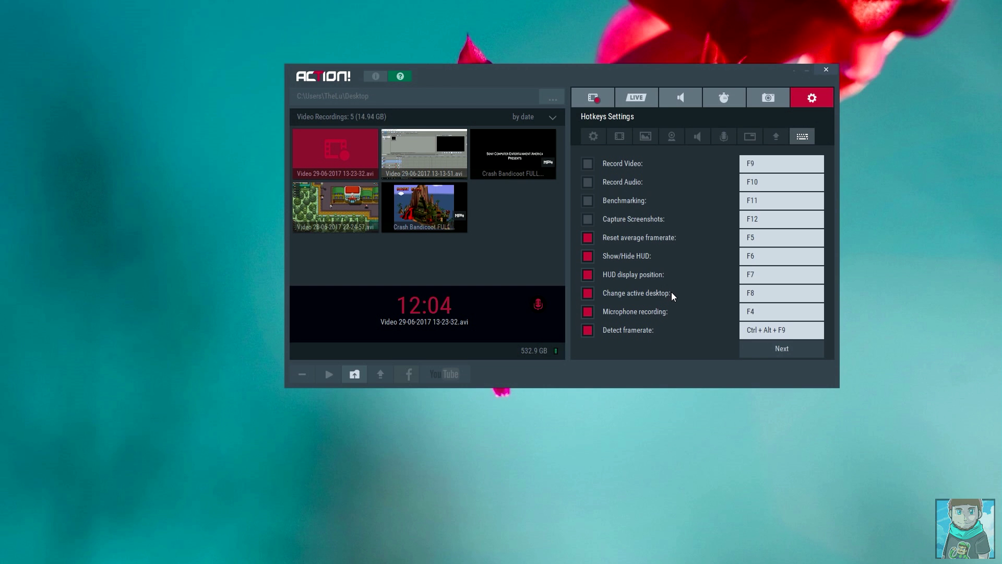
left_click(752, 166)
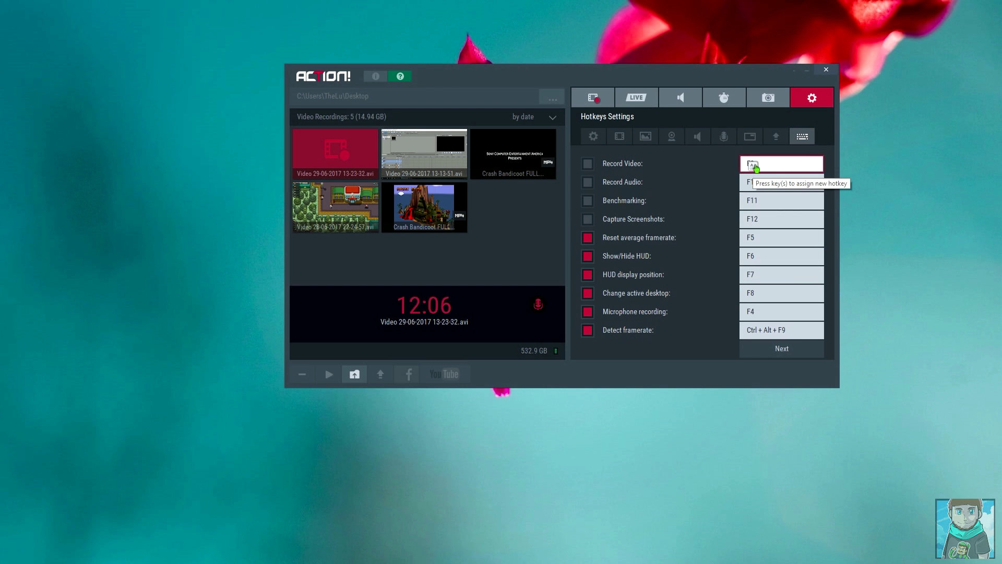
left_click(645, 100)
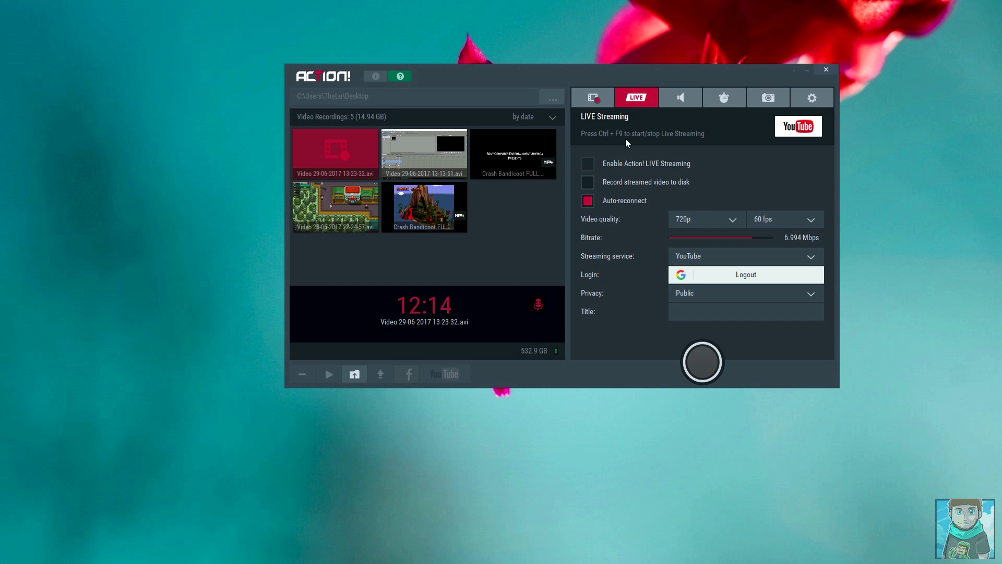
left_click(594, 103)
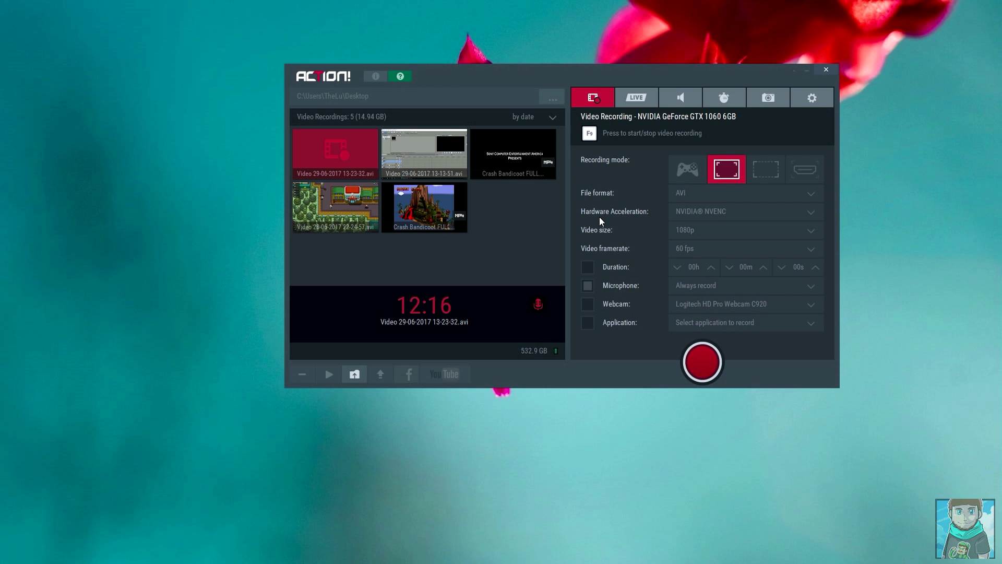